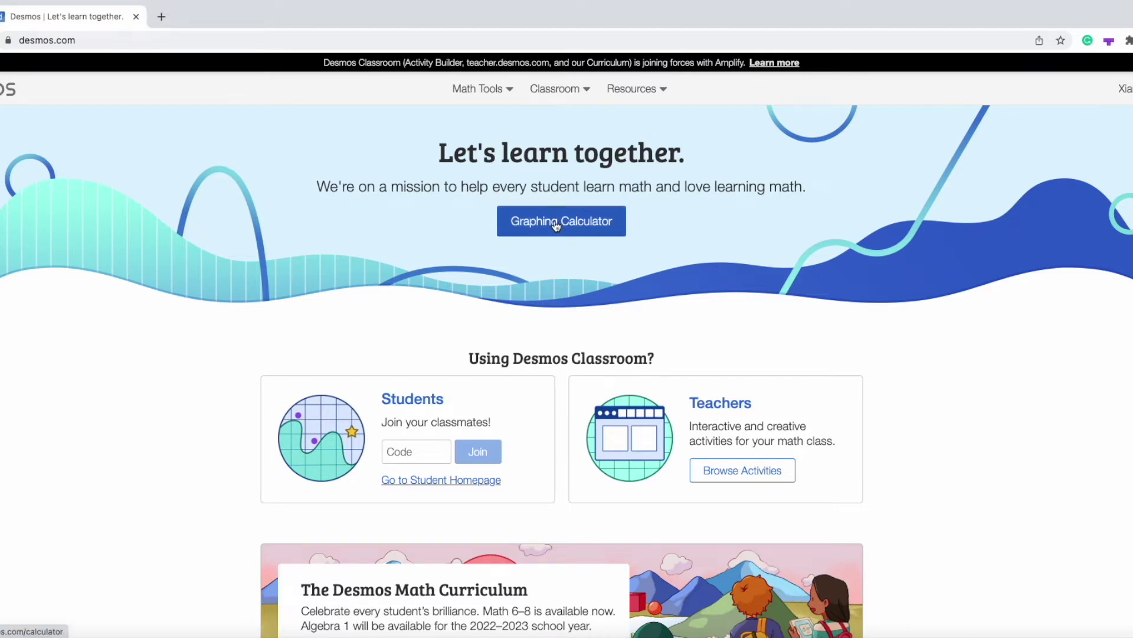
- Open the Graphing Calculator from the Desmos home page
{"action": "left_click", "coordinate": [556, 223]}
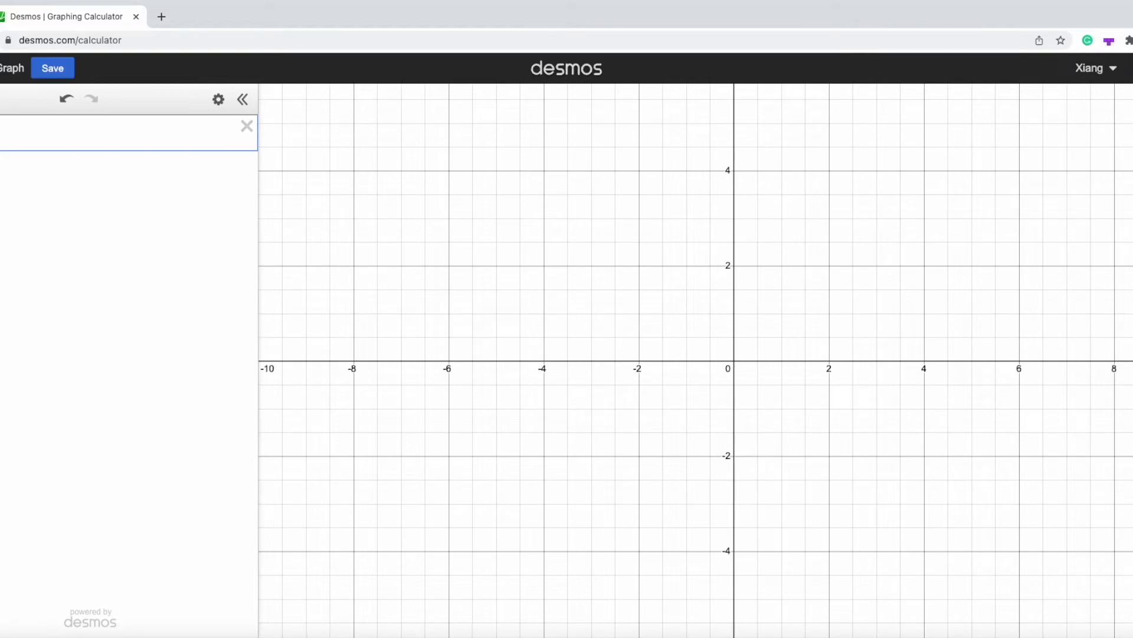
- Enter x+6 in the first expression row
{"action": "type", "text": "x+6"}
- Zoom out on the graph to see more of the line y=x+6
{"action": "scroll", "coordinate": [628, 345], "scroll_direction": "down", "scroll_amount": 5}
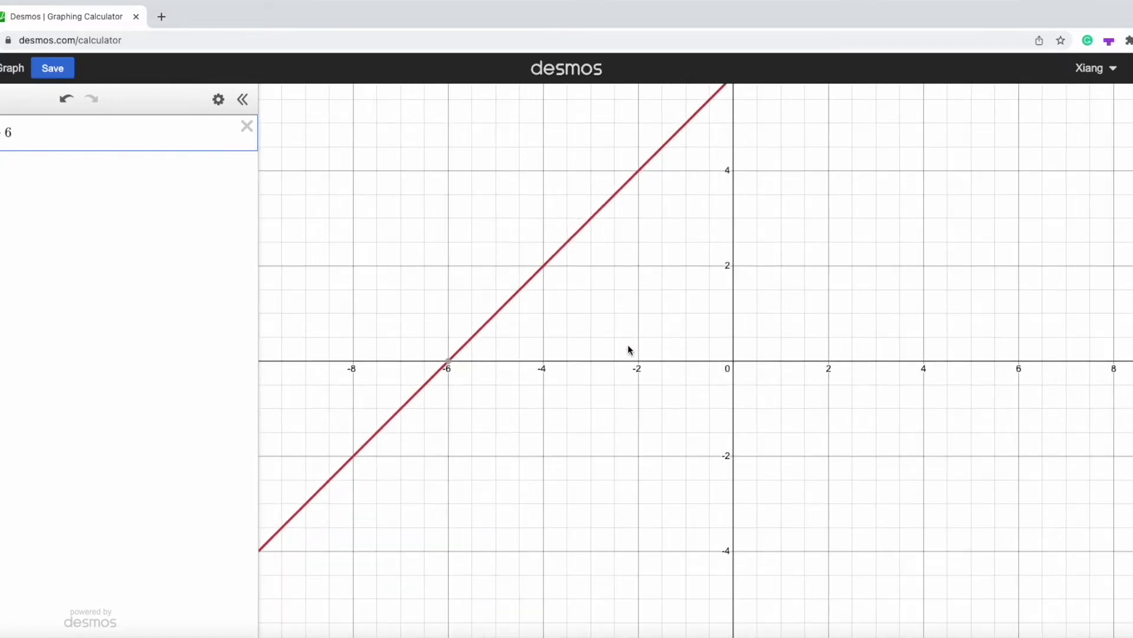
{"action": "scroll", "coordinate": [610, 335], "scroll_direction": "down", "scroll_amount": 2}
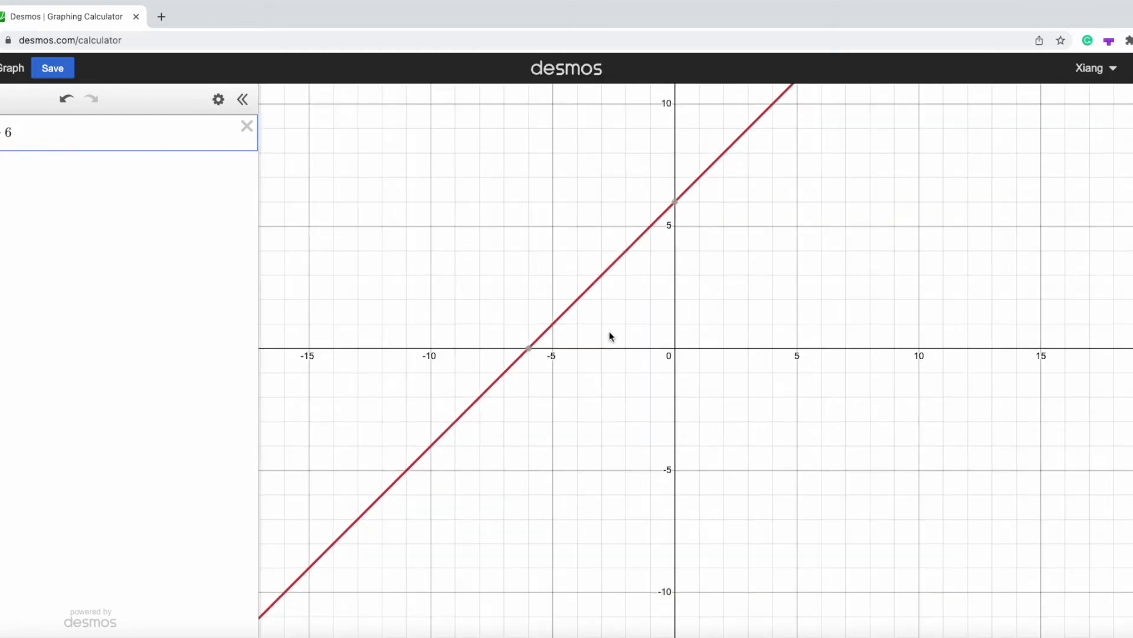
{"action": "scroll", "coordinate": [608, 331], "scroll_direction": "down", "scroll_amount": 2}
{"action": "scroll", "coordinate": [605, 327], "scroll_direction": "down", "scroll_amount": 2}
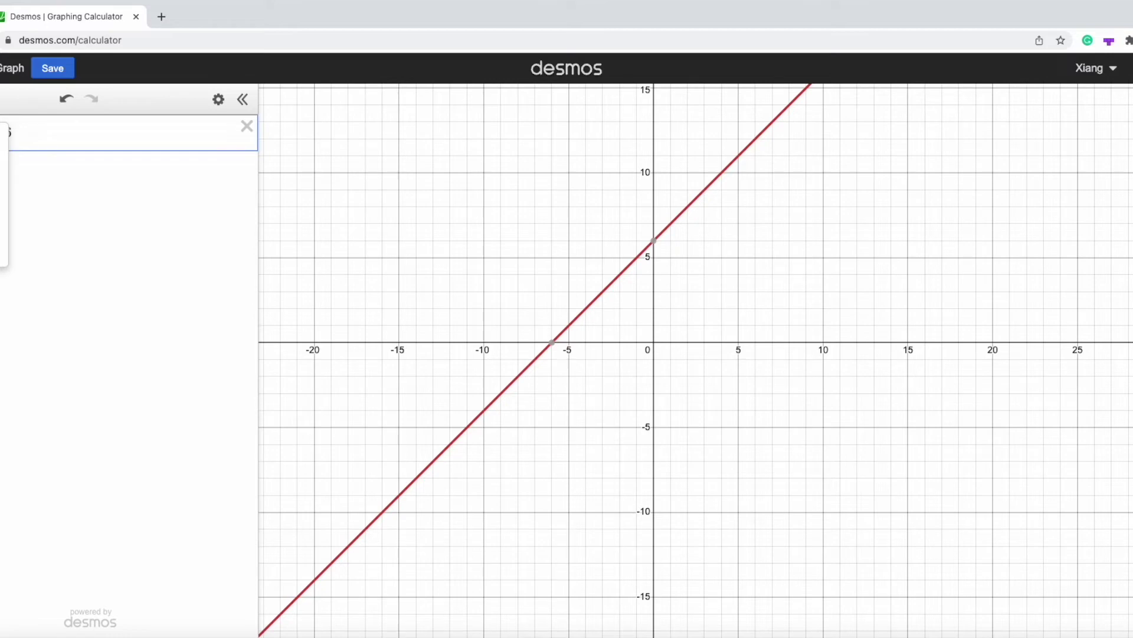
- Add a second expression row with the line y=x−1
{"action": "key", "text": "Return"}
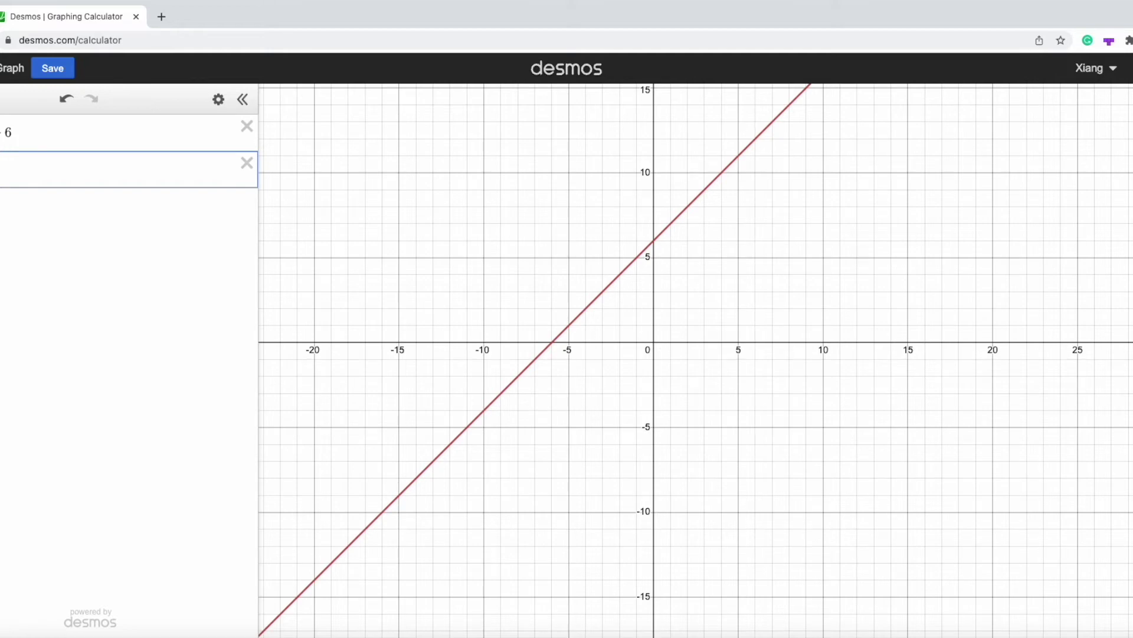
{"action": "type", "text": "y=x"}
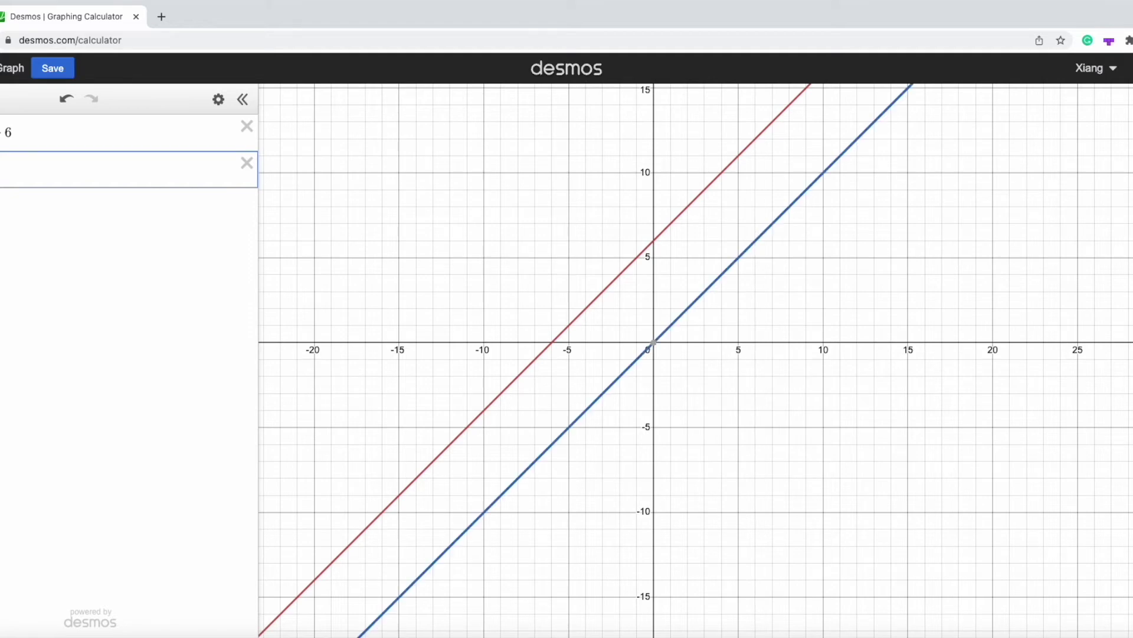
{"action": "type", "text": "^"}
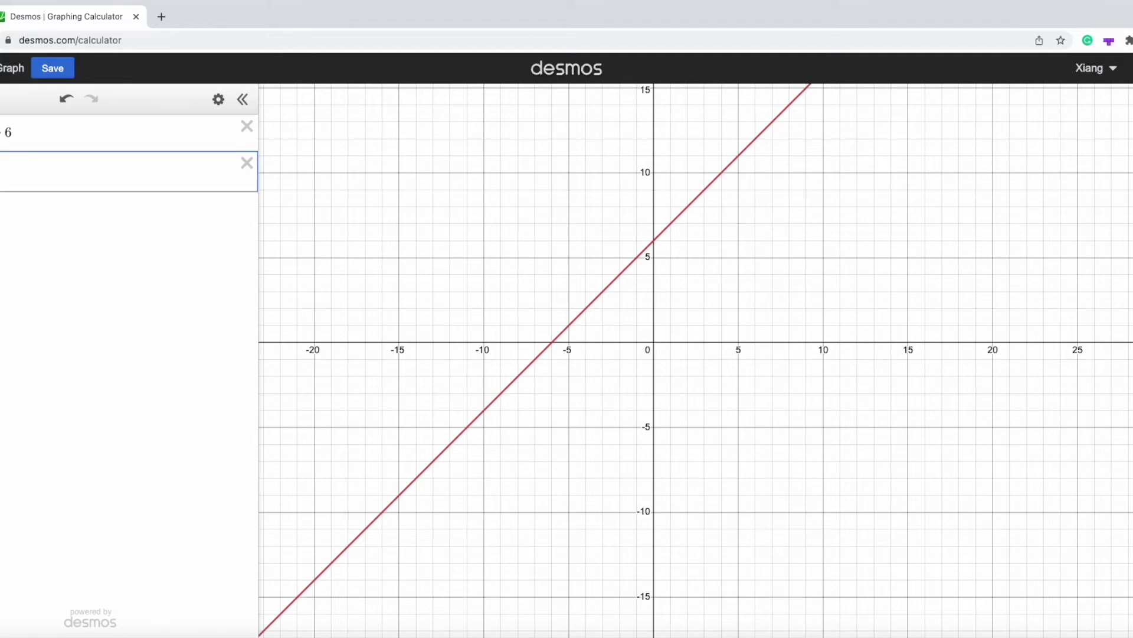
{"action": "key", "text": "BackSpace"}
{"action": "type", "text": "-2"}
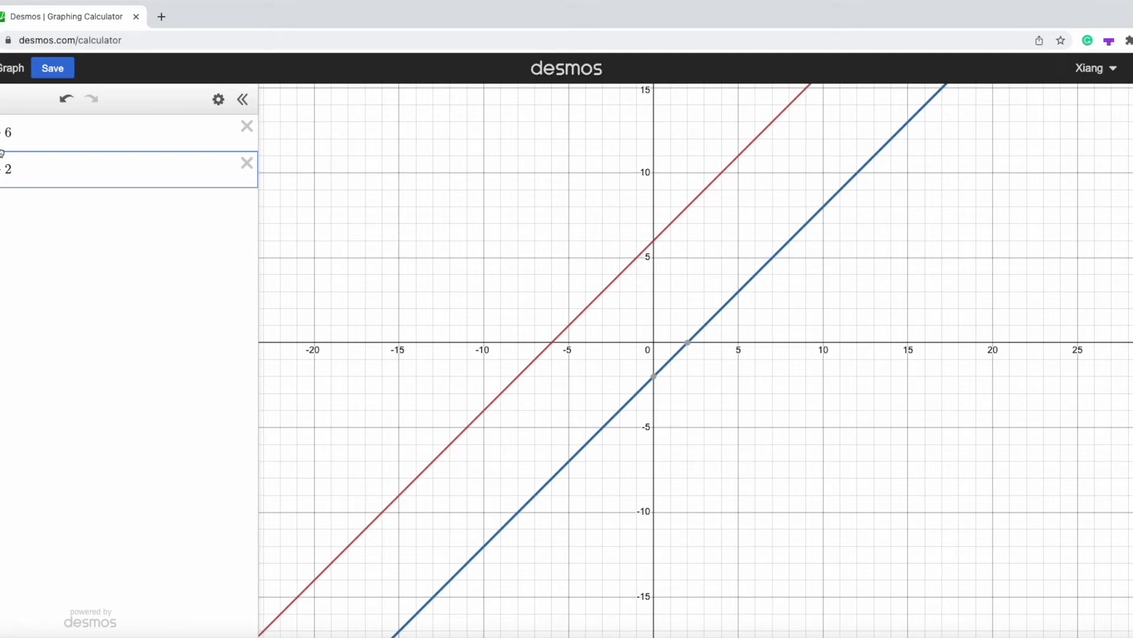
{"action": "key", "text": "BackSpace"}
{"action": "type", "text": "1"}
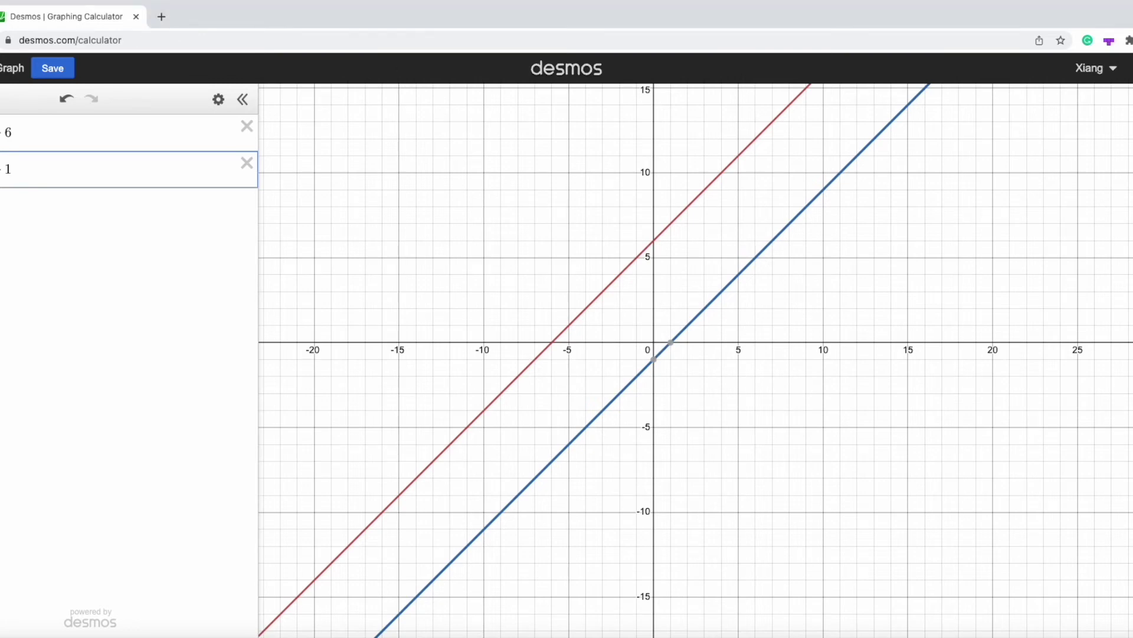
- Create a fresh third expression row with the on-screen math keypad showing
{"action": "key", "text": "Return"}
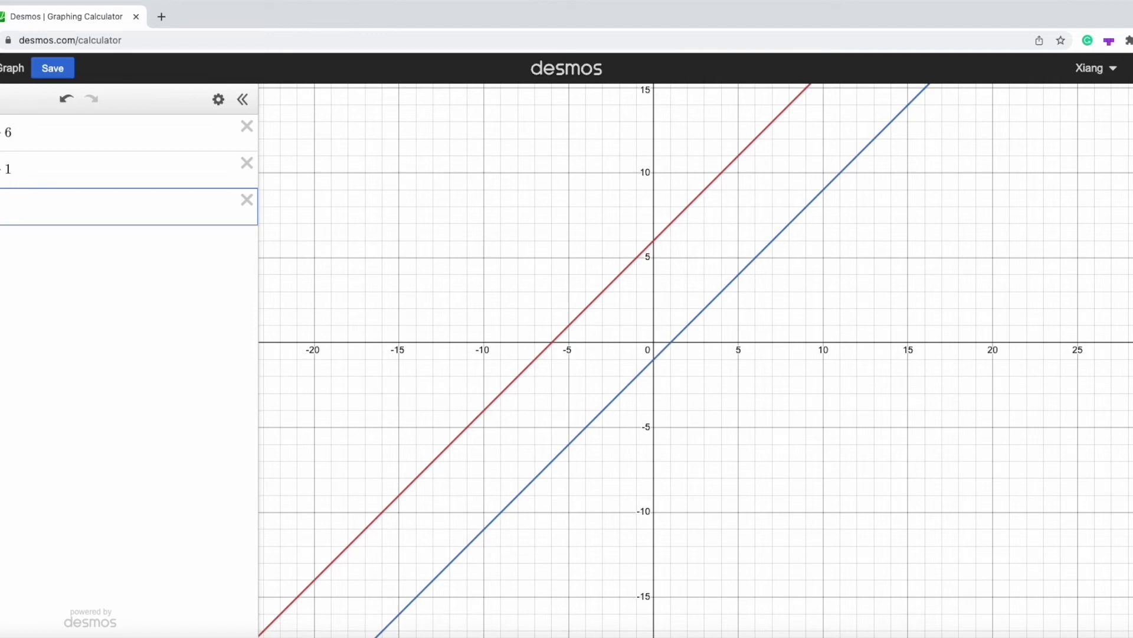
{"action": "left_click", "coordinate": [12, 620]}
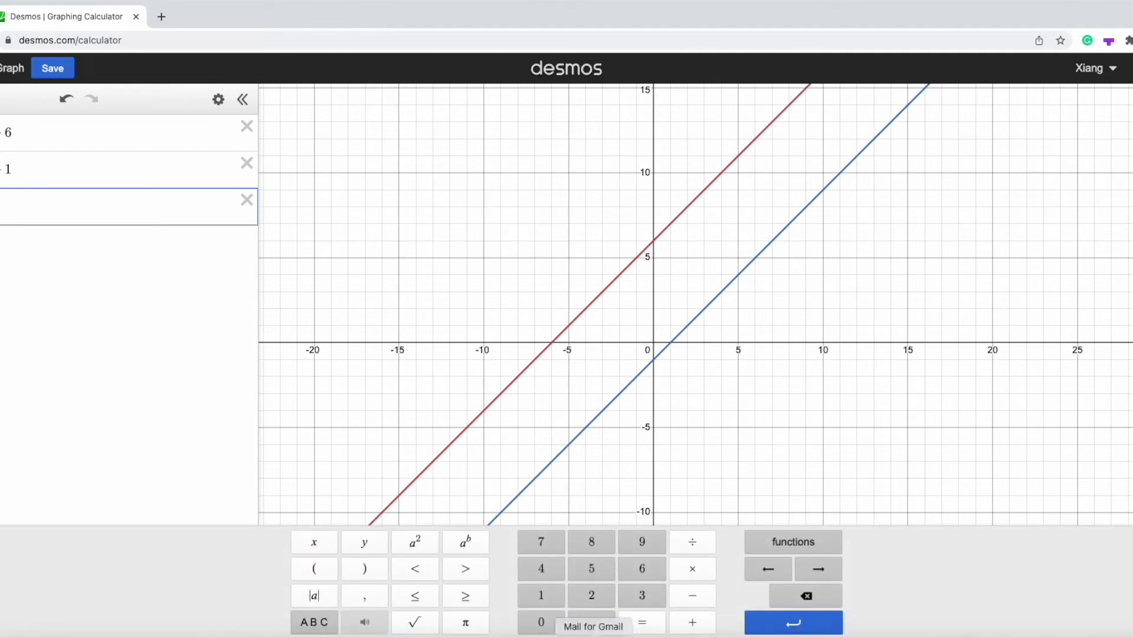
{"action": "left_click", "coordinate": [783, 601]}
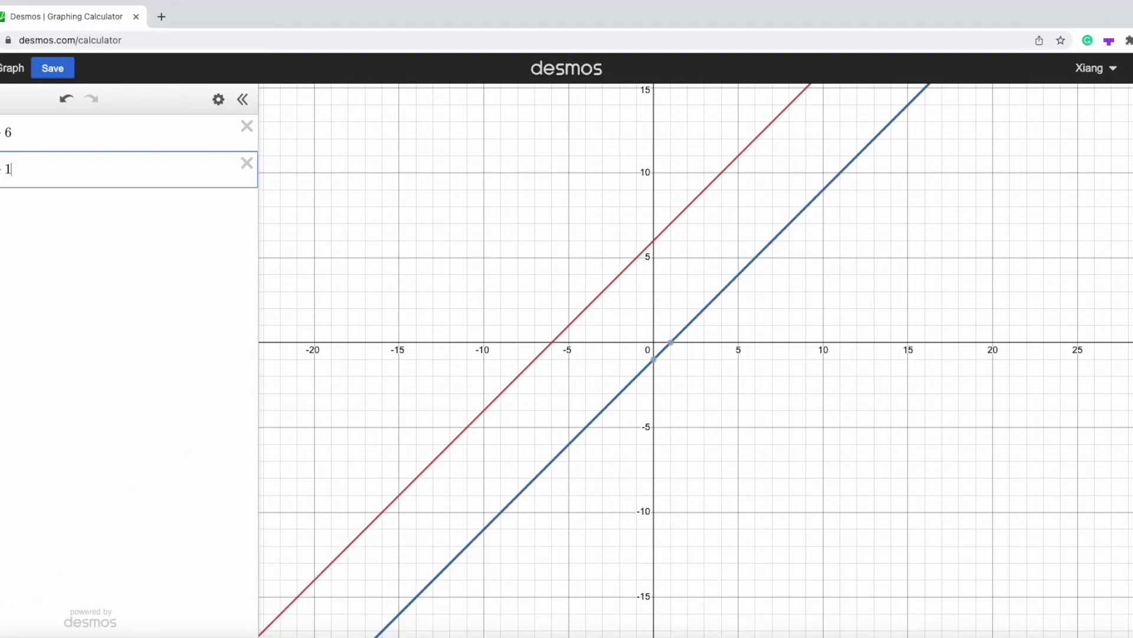
{"action": "left_click", "coordinate": [91, 617]}
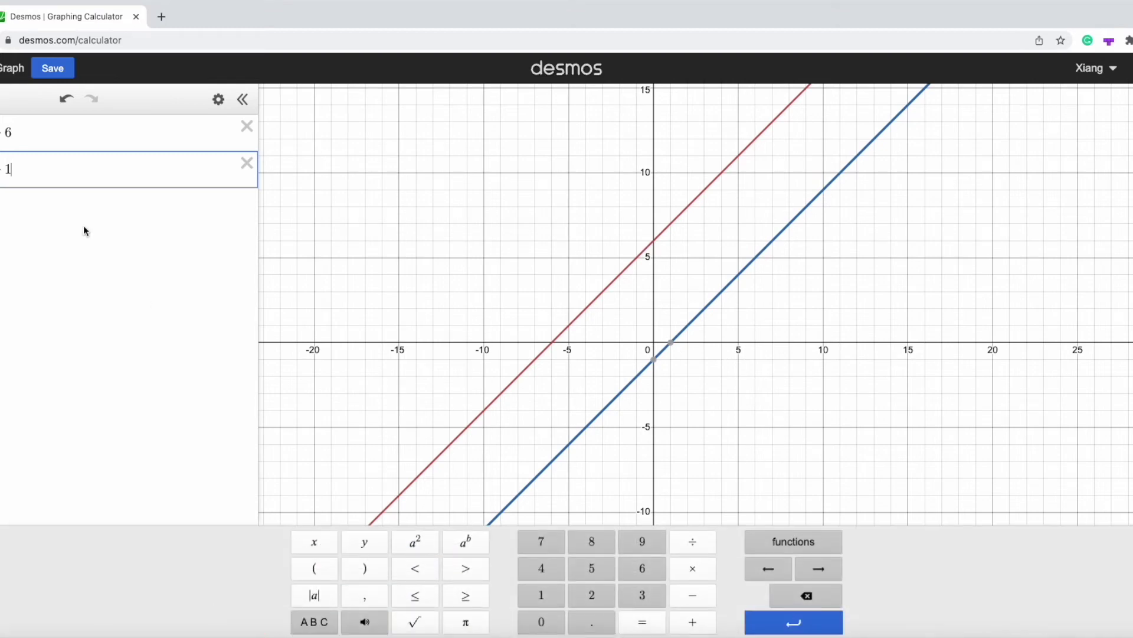
{"action": "key", "text": "Return"}
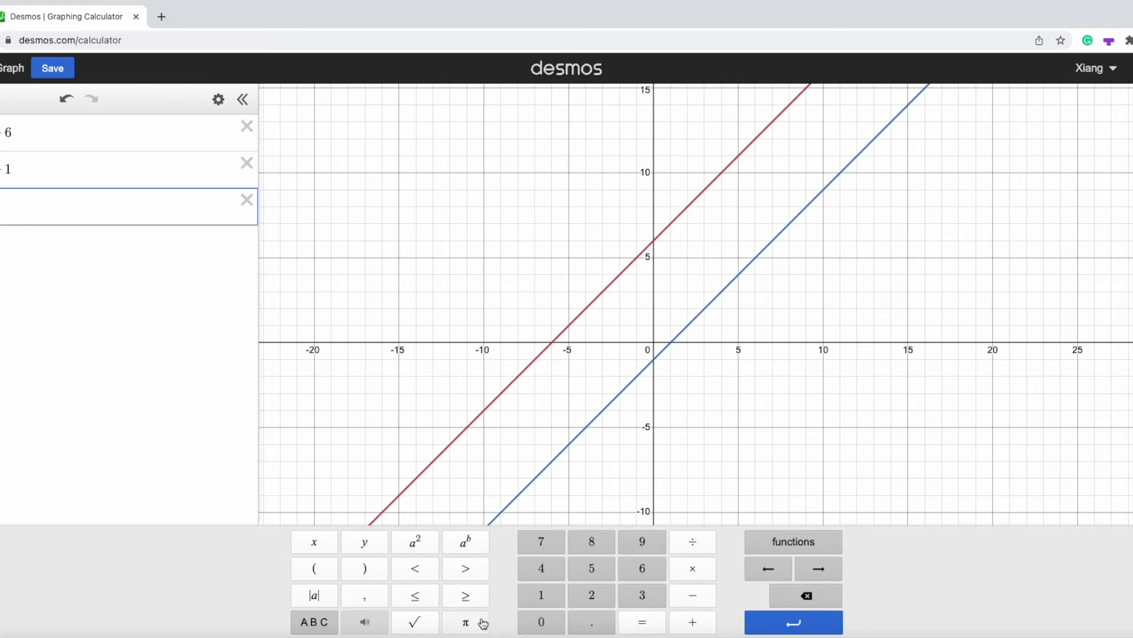
- Enter √x in the third row, zoom out, and hide the keypad
{"action": "left_click", "coordinate": [415, 622]}
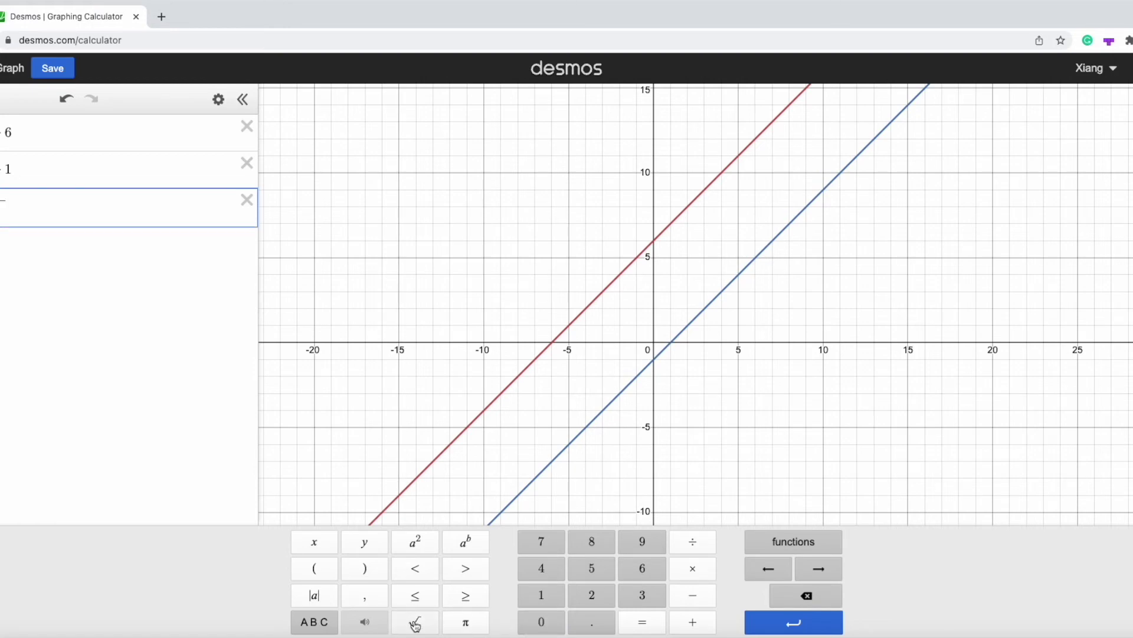
{"action": "type", "text": "x"}
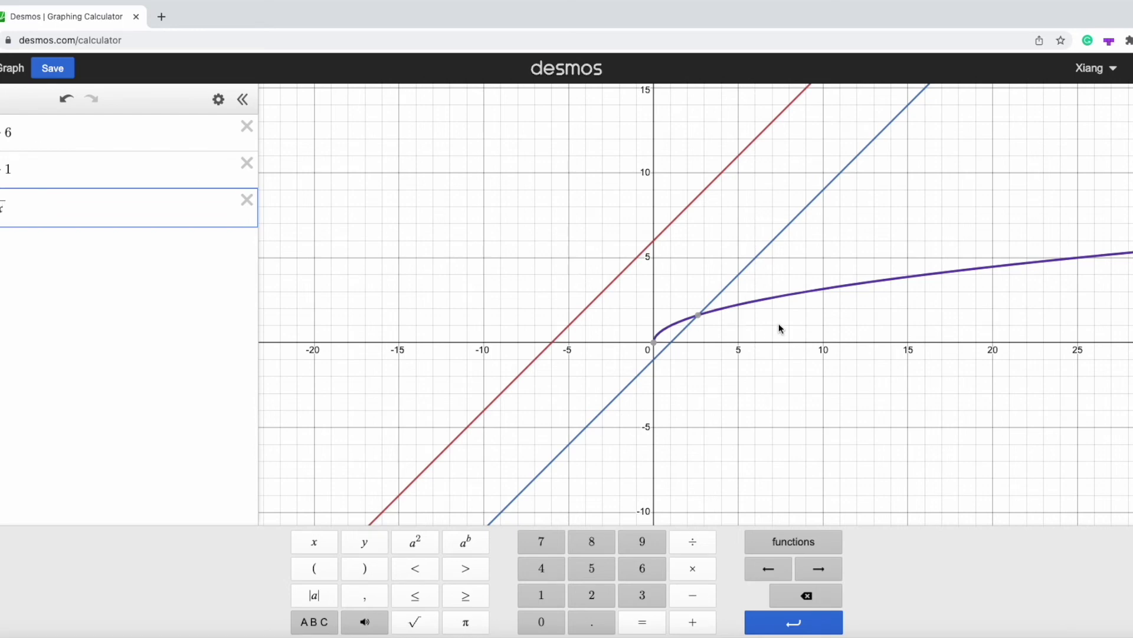
{"action": "scroll", "coordinate": [779, 329], "scroll_direction": "down", "scroll_amount": 5}
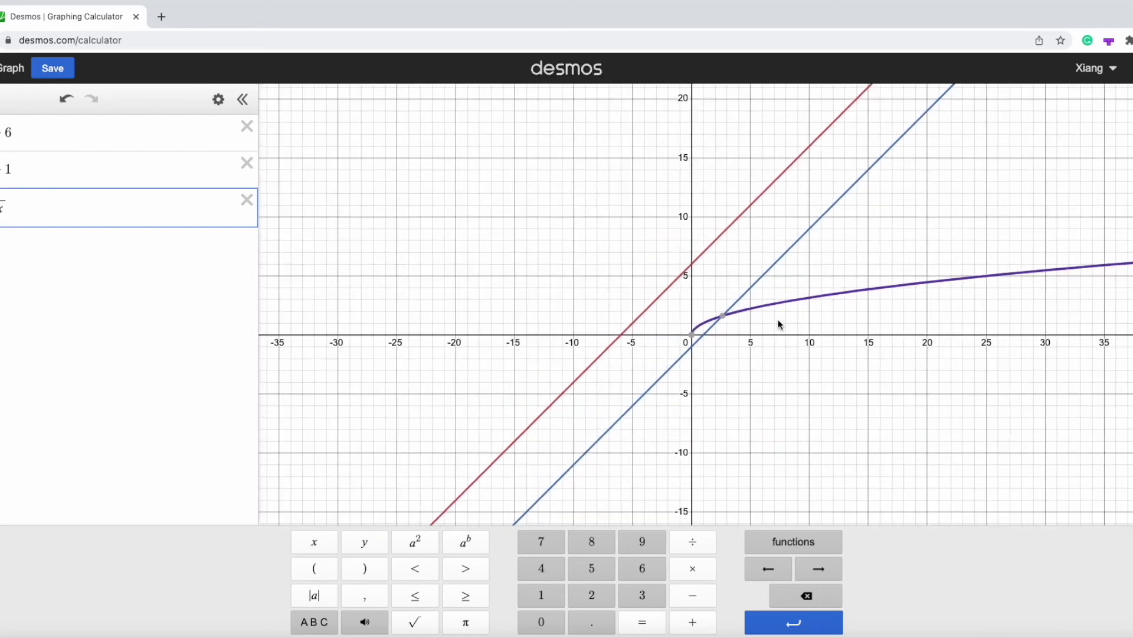
{"action": "scroll", "coordinate": [779, 323], "scroll_direction": "down", "scroll_amount": 3}
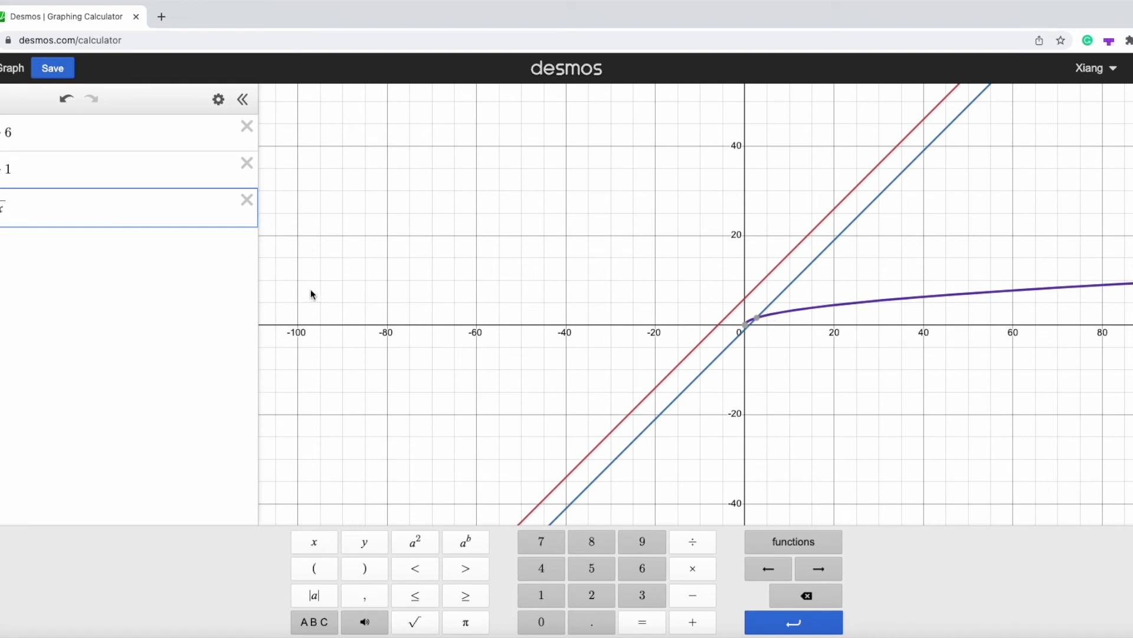
{"action": "left_click", "coordinate": [12, 132]}
{"action": "key", "text": "Escape"}
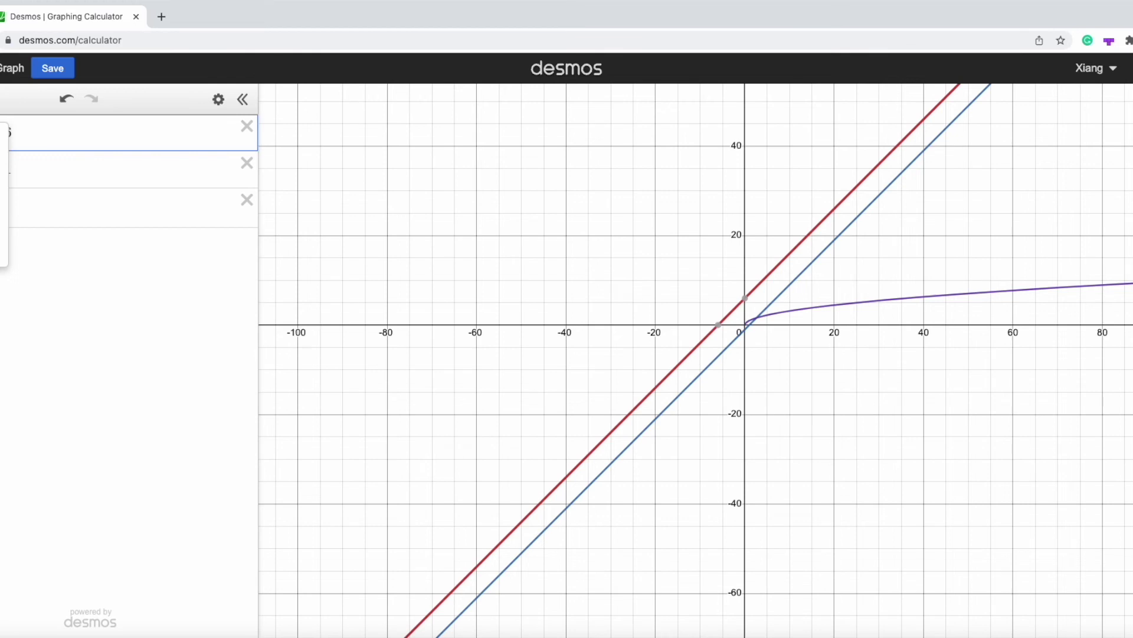
- Insert a table under y=x+6 with y₁ values 4 and 8, toggling its points off and on
{"action": "left_click", "coordinate": [5, 193]}
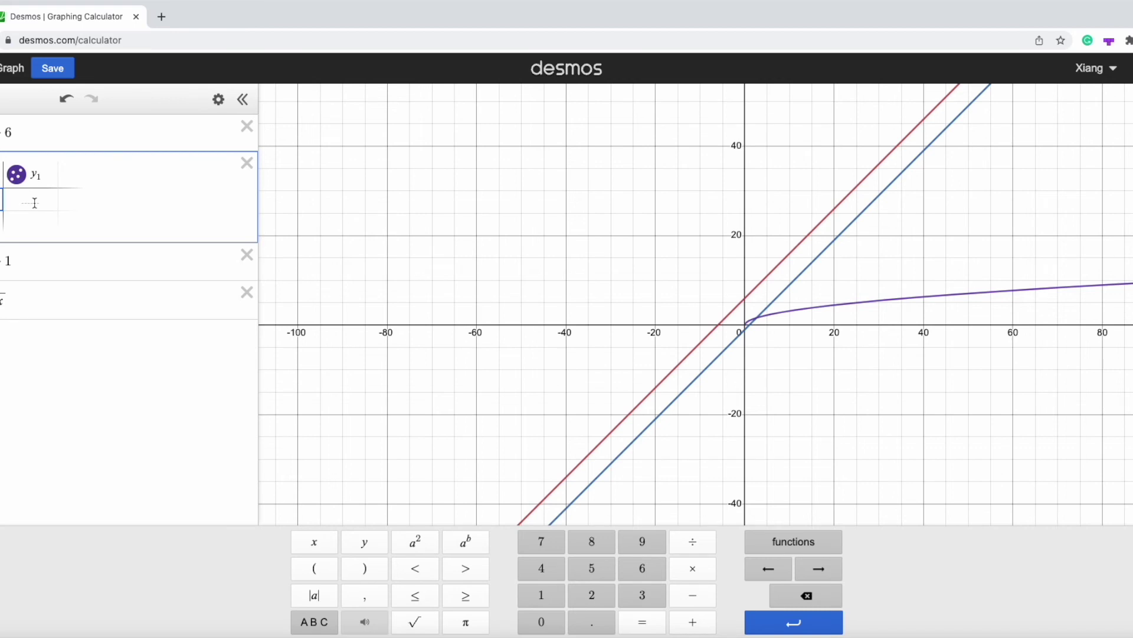
{"action": "type", "text": "4"}
{"action": "key", "text": "Return"}
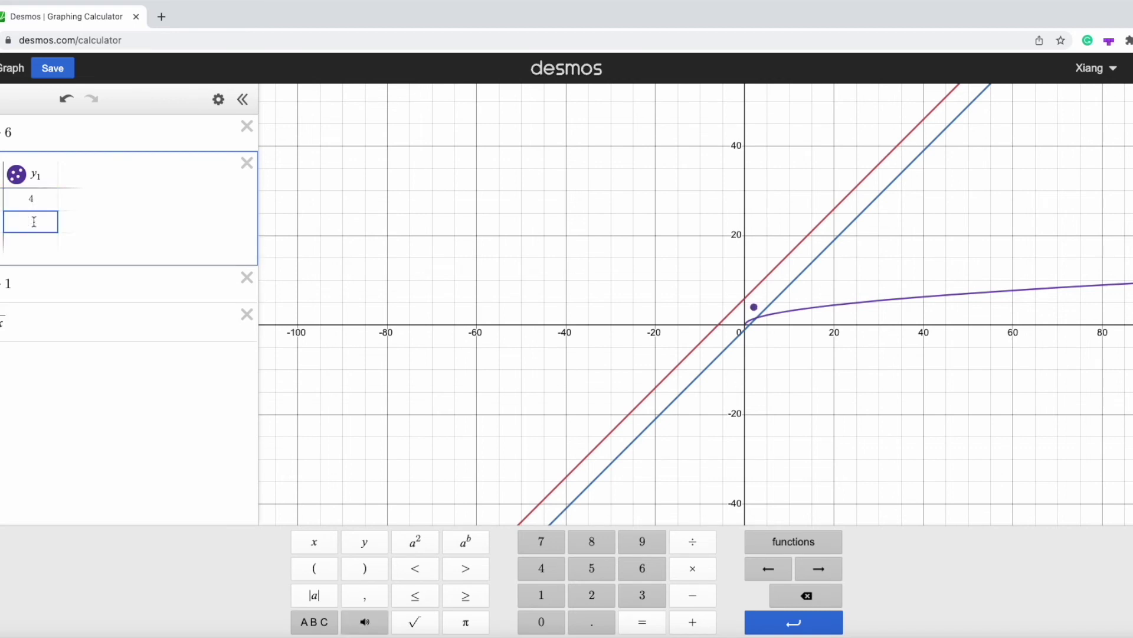
{"action": "type", "text": "8"}
{"action": "left_click", "coordinate": [23, 178]}
{"action": "left_click", "coordinate": [24, 179]}
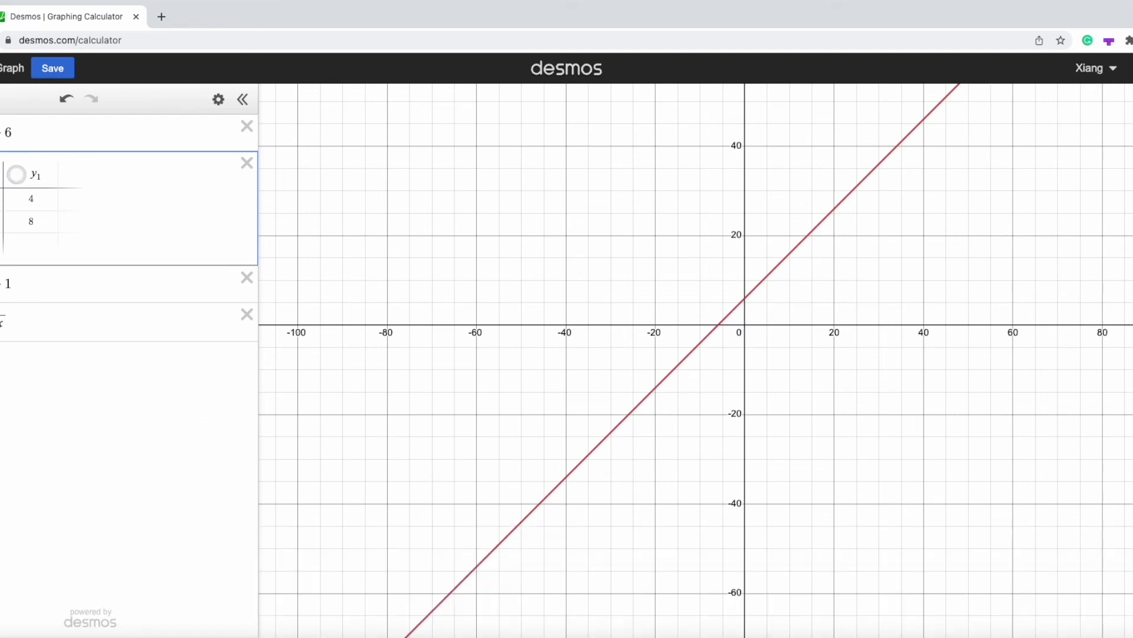
- Save the graph as 'Untitled Graph' and open the saved graphs list with Ctrl+O
{"action": "left_click", "coordinate": [49, 69]}
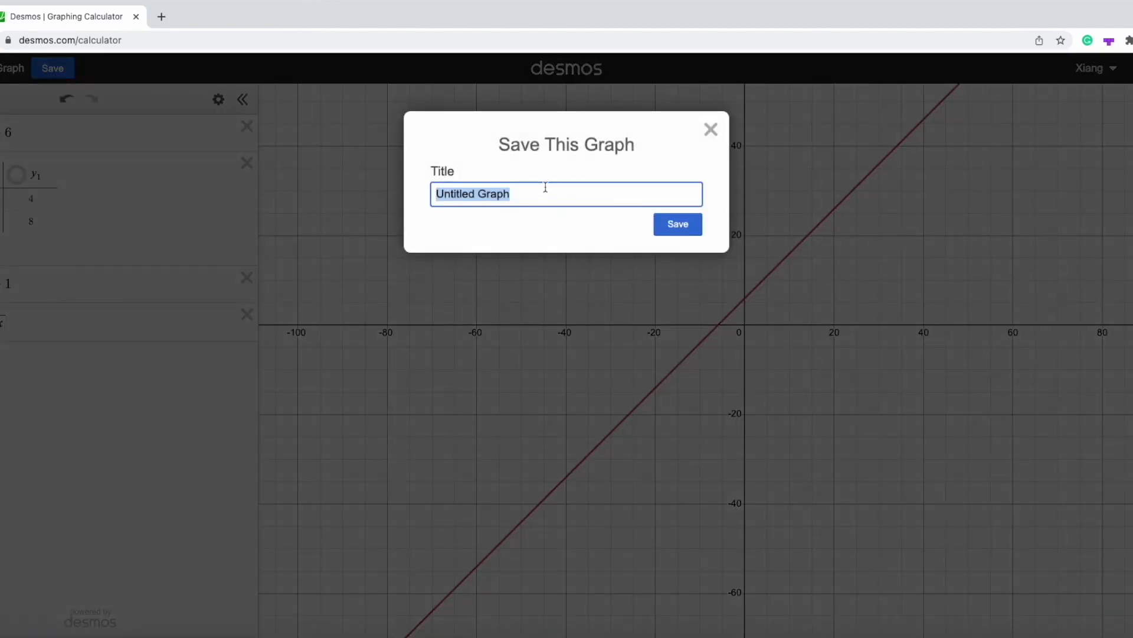
{"action": "left_click", "coordinate": [665, 236]}
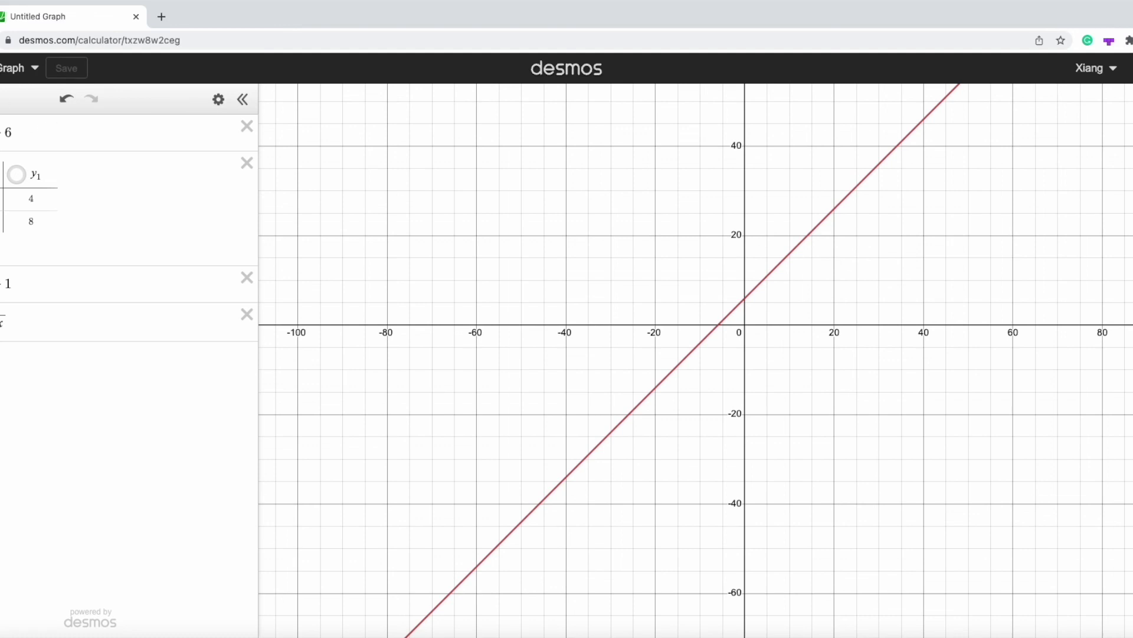
{"action": "key", "text": "ctrl+o"}
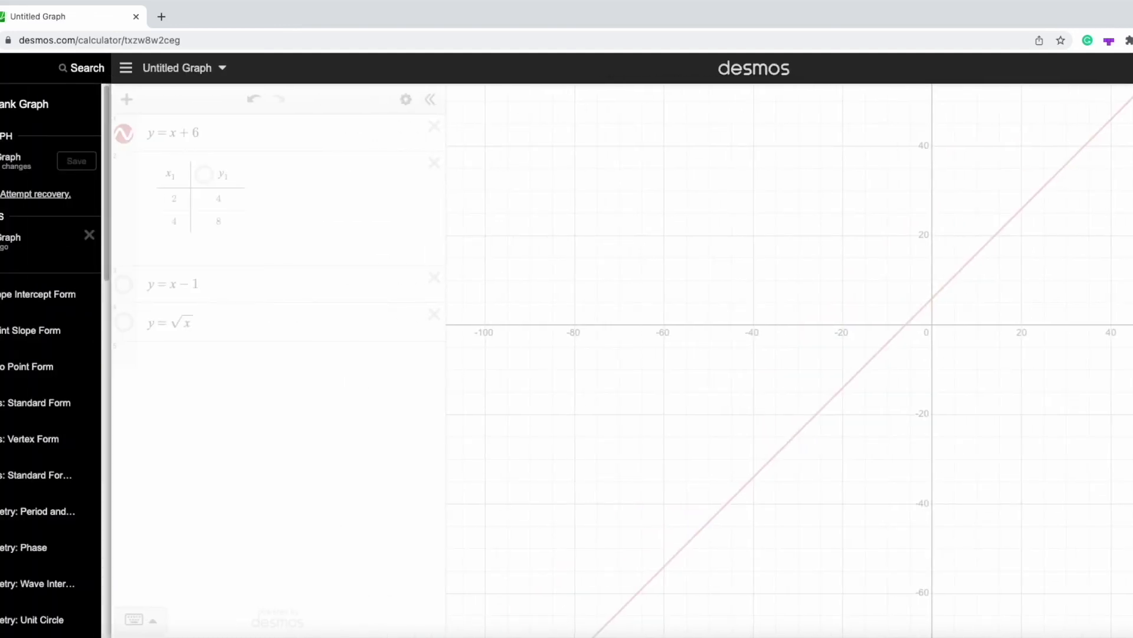